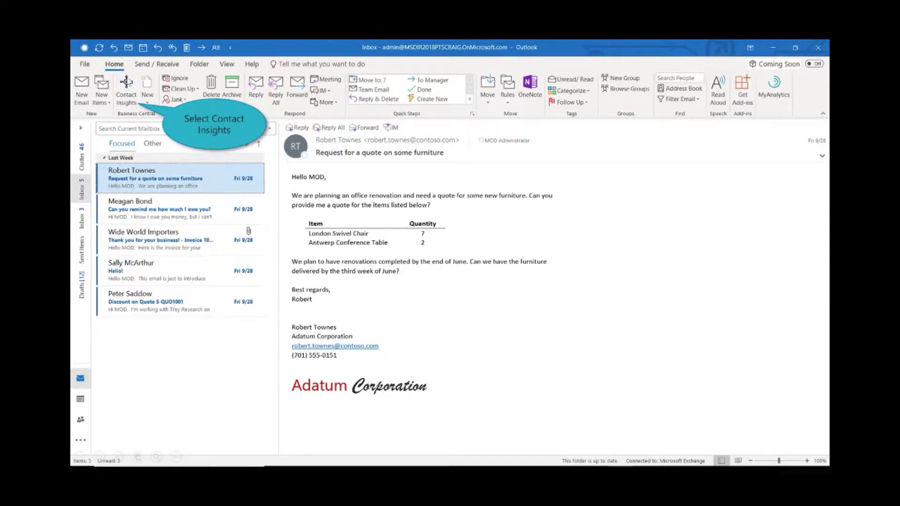
Show Business Central contact insights for the furniture quote request's sender and review Adatum Corporation's first listed posted sales shipment.
{"action": "left_click", "coordinate": [127, 87]}
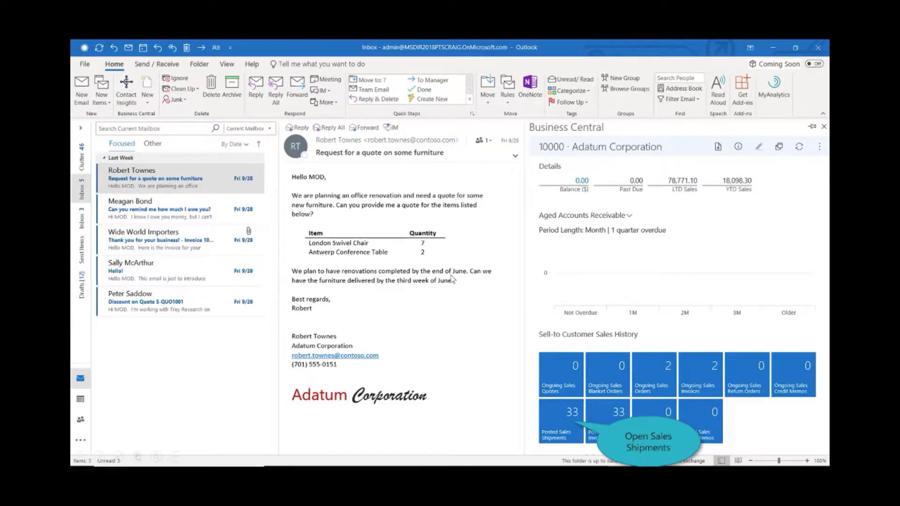
{"action": "left_click", "coordinate": [566, 420]}
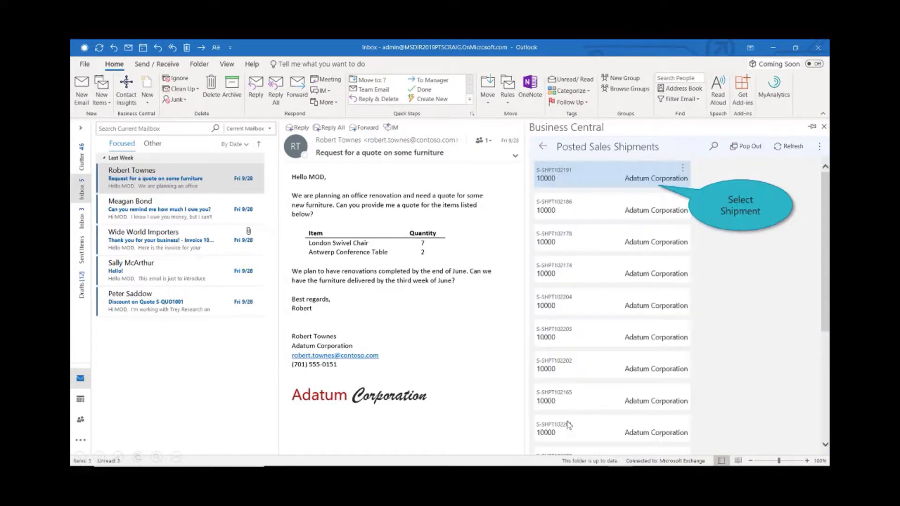
{"action": "left_click", "coordinate": [640, 181]}
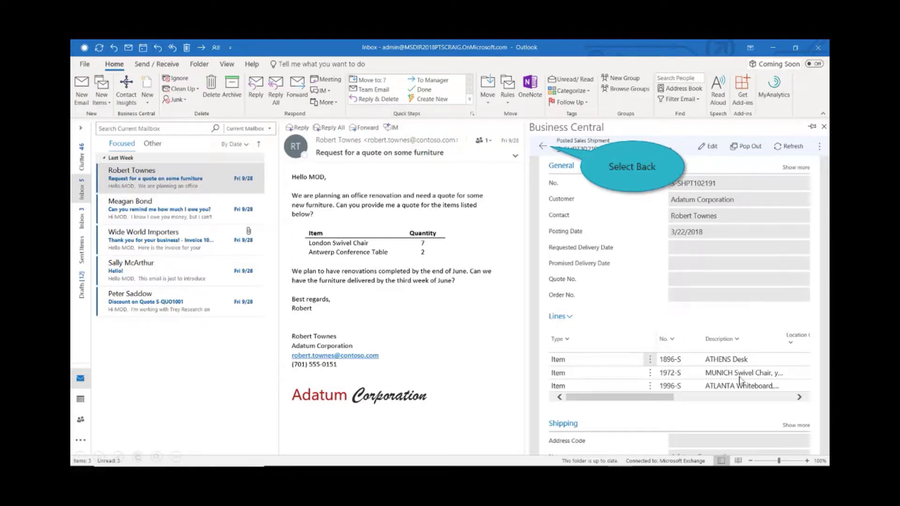
{"action": "left_click", "coordinate": [542, 147]}
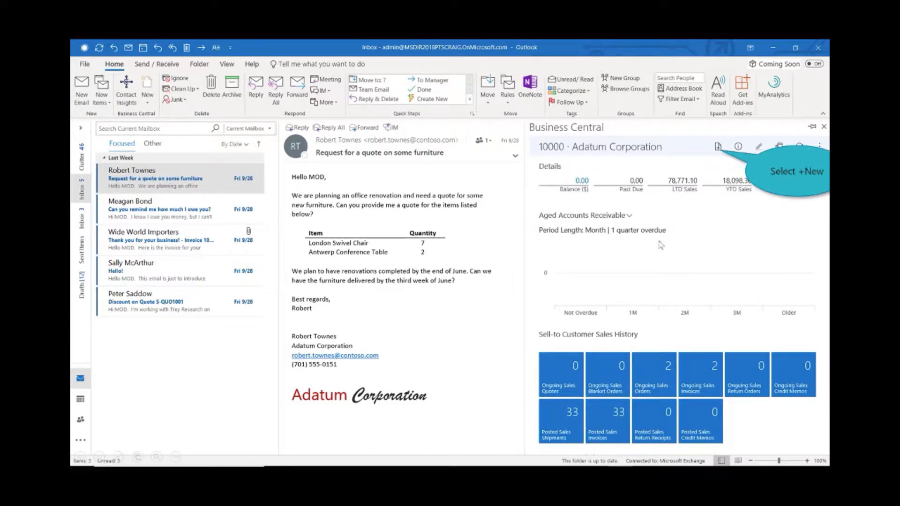
Create a sales quote for Adatum Corporation with the suggested lines: 7 LONDON Swivel Chair, blue and 2 ANTWERP Conference Table.
{"action": "left_click", "coordinate": [718, 146]}
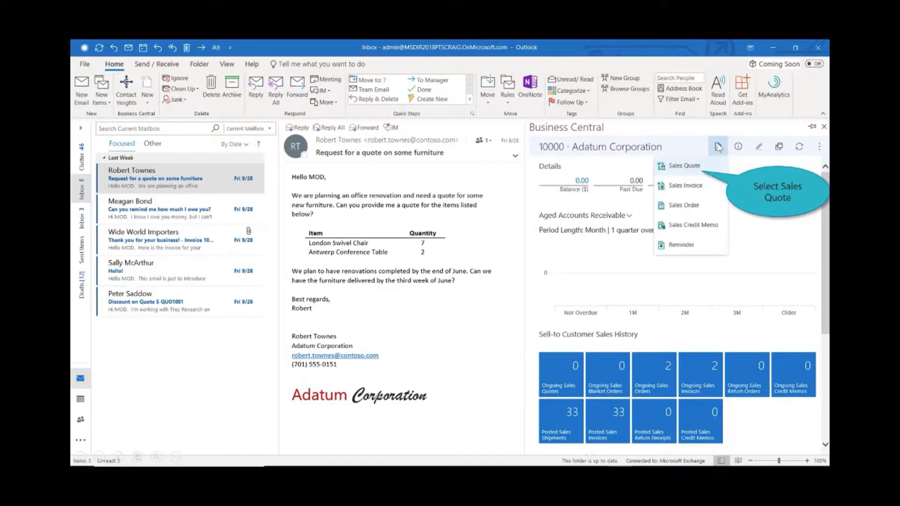
{"action": "left_click", "coordinate": [688, 167]}
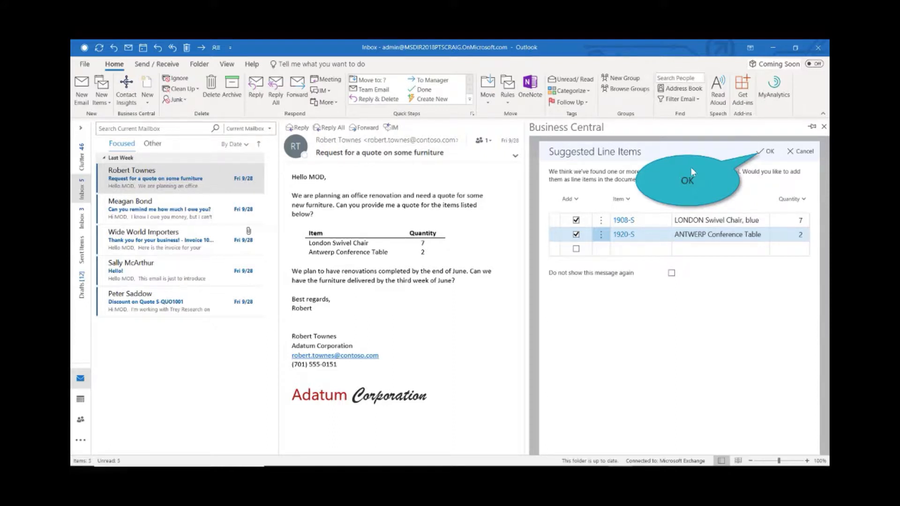
{"action": "left_click", "coordinate": [768, 151]}
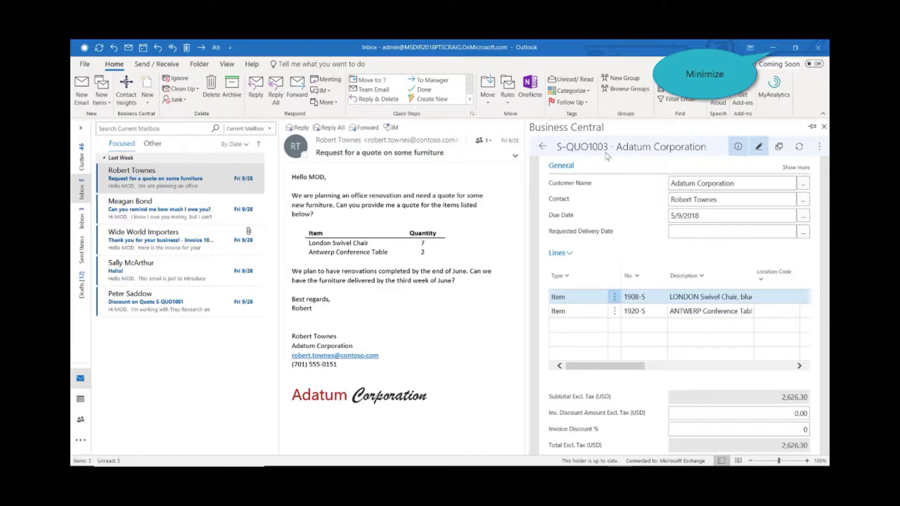
Switch to Business Central and review the new Adatum Corporation quote from the ongoing sales quotes.
{"action": "left_click", "coordinate": [772, 48]}
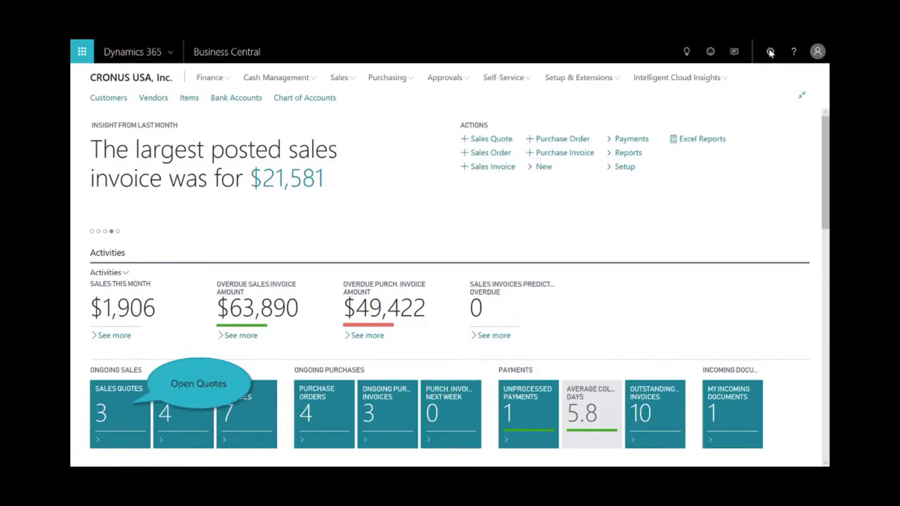
{"action": "left_click", "coordinate": [126, 408]}
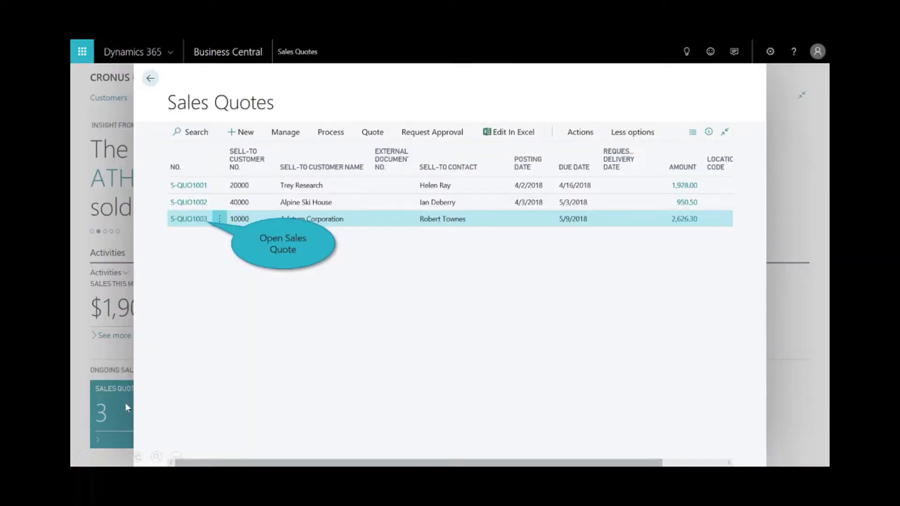
{"action": "left_click", "coordinate": [206, 219]}
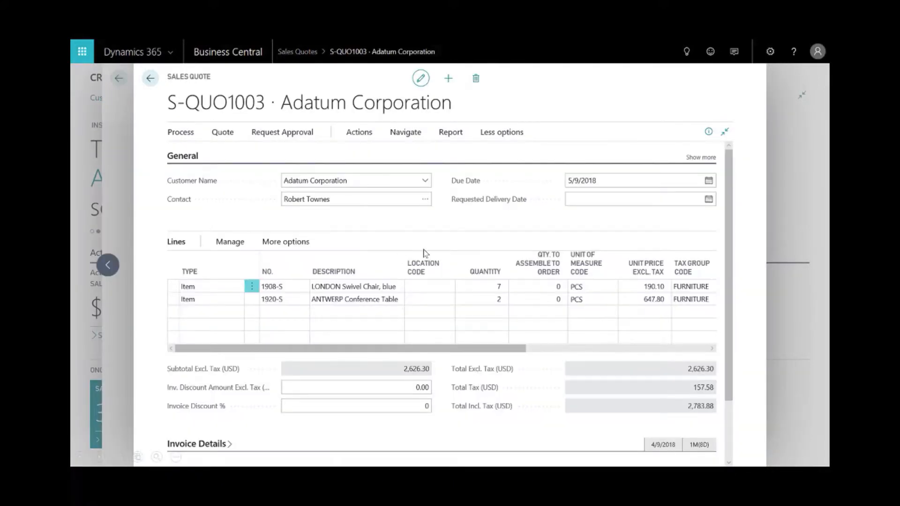
{"action": "left_click", "coordinate": [296, 255]}
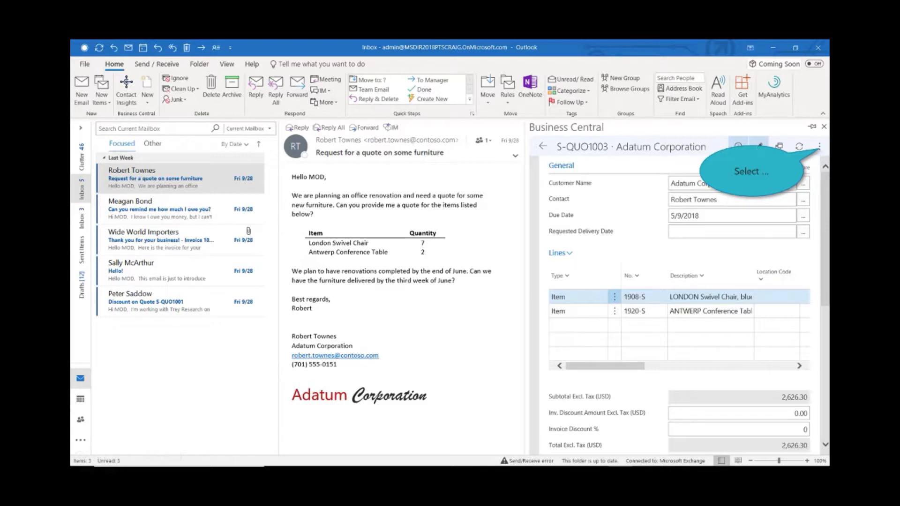
Prepare an email to the customer with the Adatum Corporation sales quote in Outlook and open the attached PDF.
{"action": "left_click", "coordinate": [819, 148]}
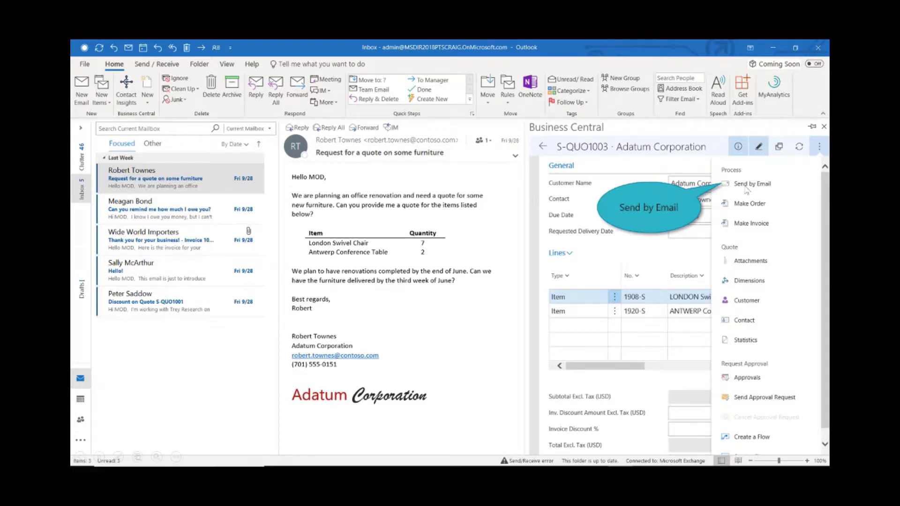
{"action": "left_click", "coordinate": [751, 184]}
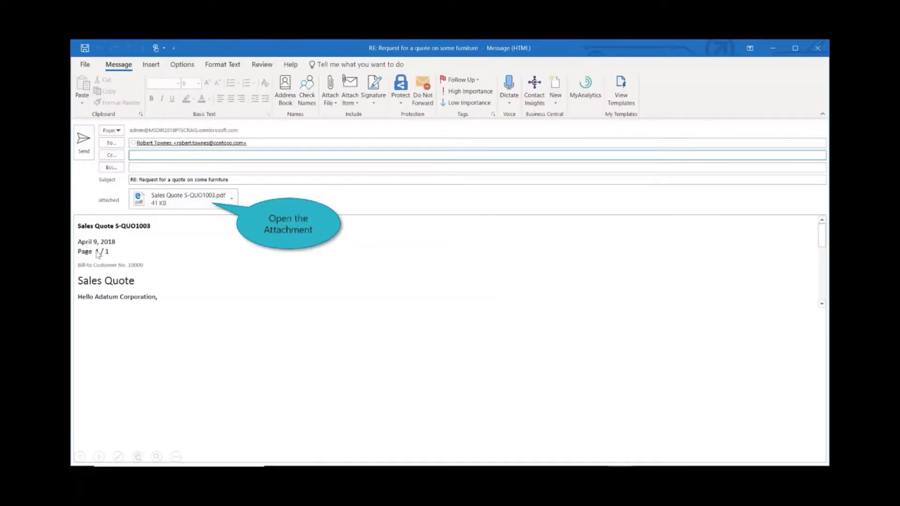
{"action": "double_click", "coordinate": [182, 199]}
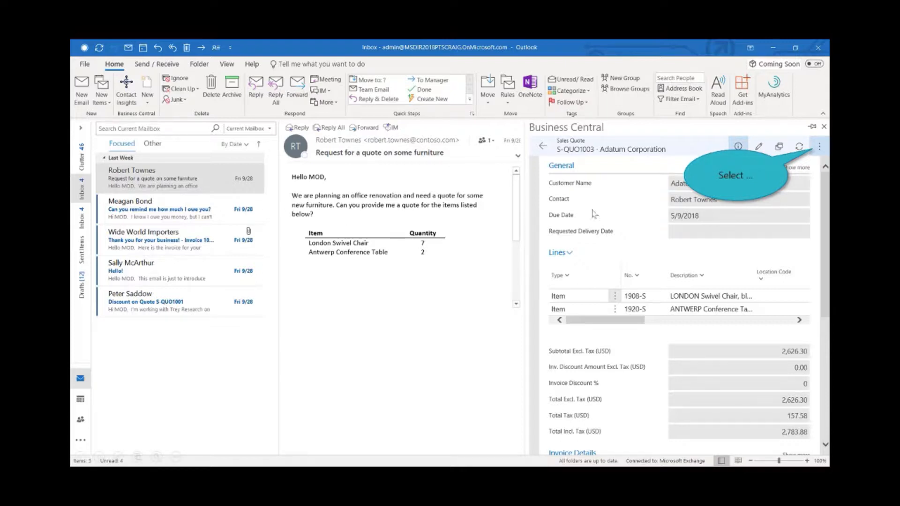
Convert the Adatum Corporation sales quote to a sales invoice.
{"action": "left_click", "coordinate": [817, 147]}
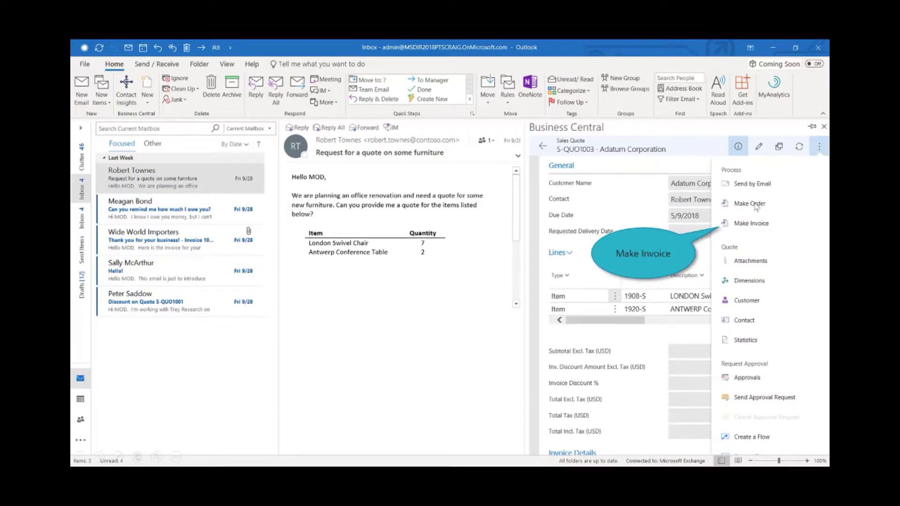
{"action": "left_click", "coordinate": [759, 224]}
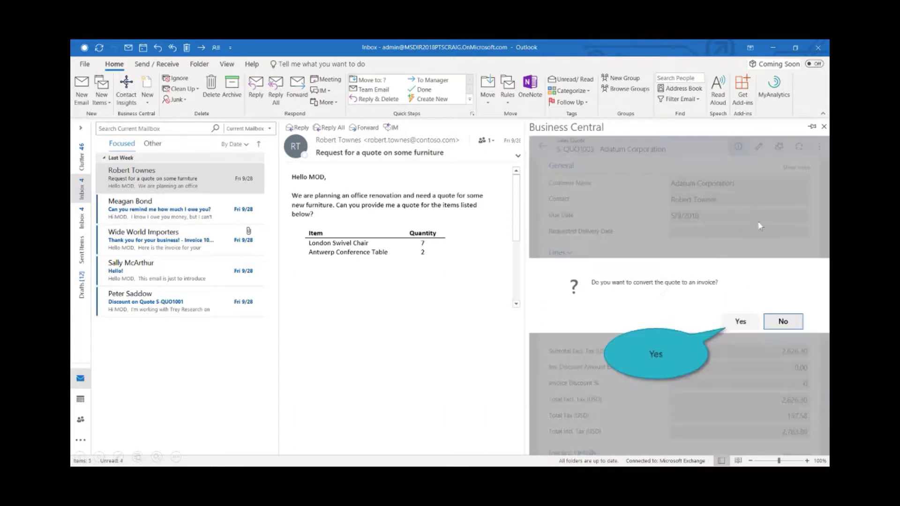
{"action": "left_click", "coordinate": [742, 323]}
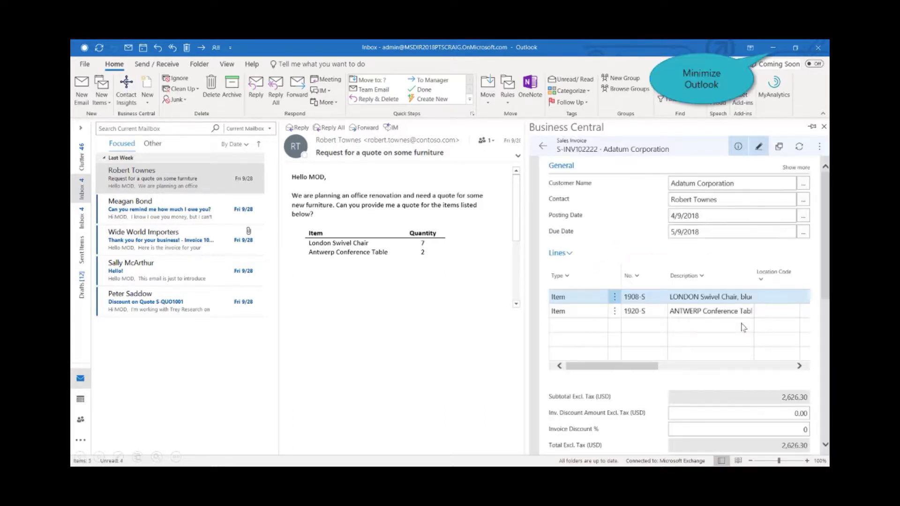
Switch to Business Central and open the new Adatum Corporation invoice from the ongoing sales invoices.
{"action": "left_click", "coordinate": [772, 49]}
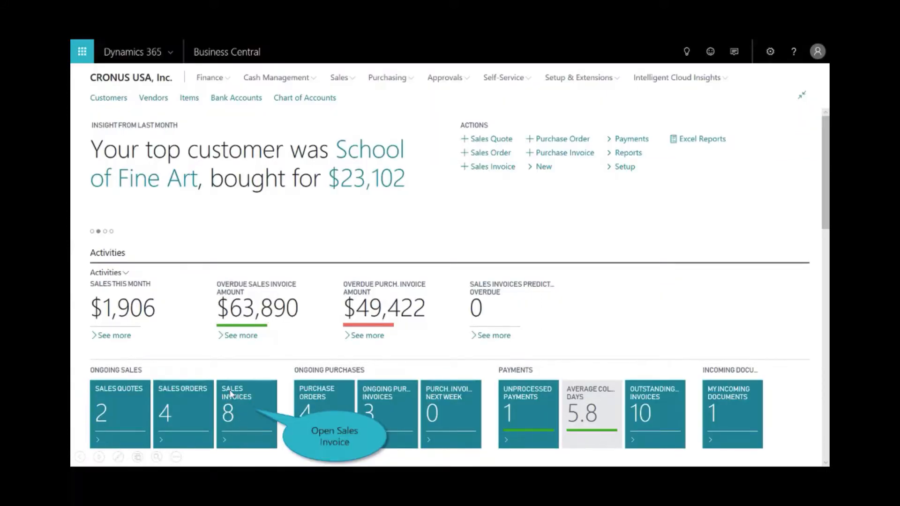
{"action": "left_click", "coordinate": [249, 405]}
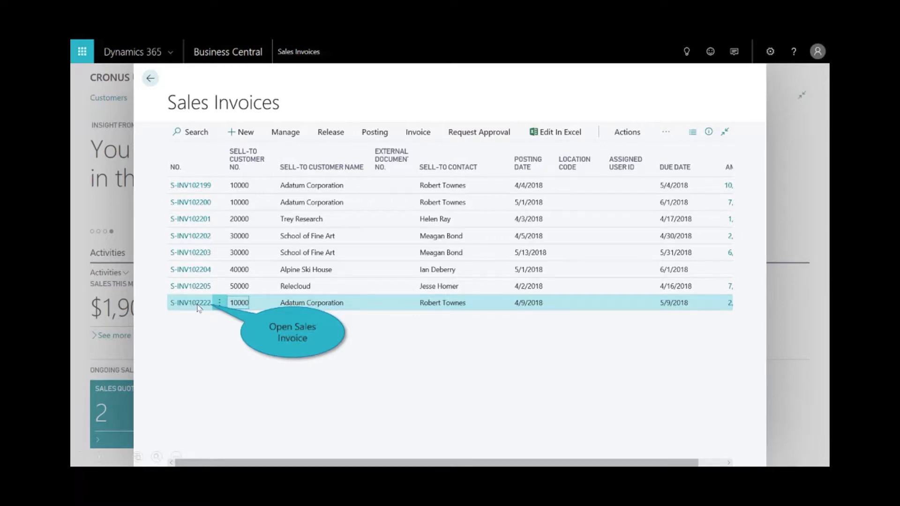
{"action": "left_click", "coordinate": [197, 303]}
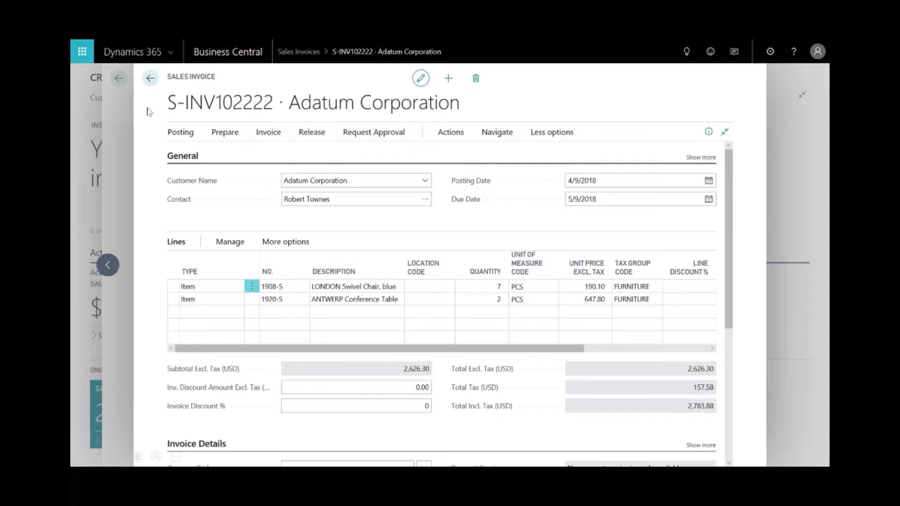
{"action": "left_click", "coordinate": [254, 110]}
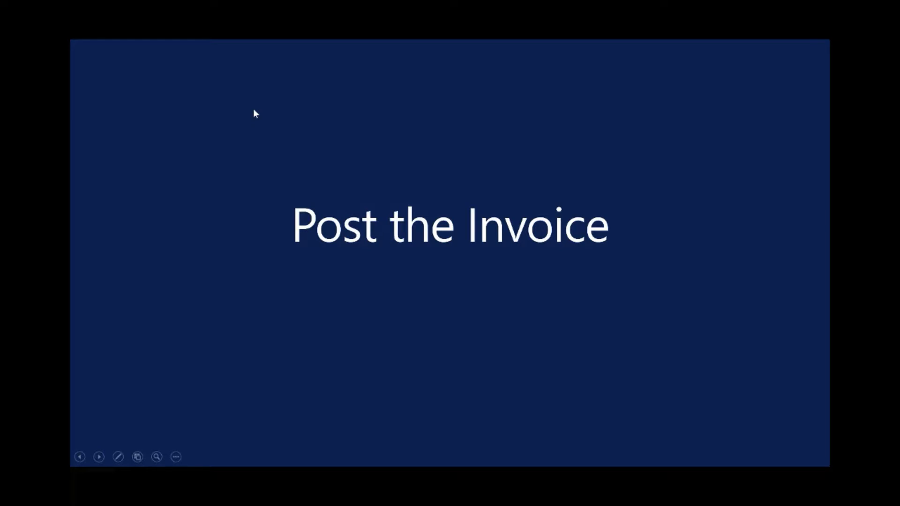
{"action": "left_click", "coordinate": [253, 110]}
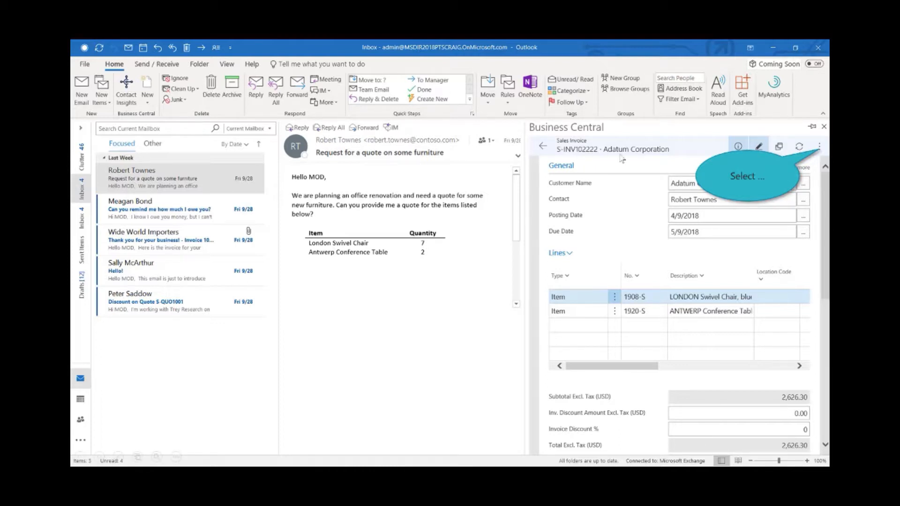
Post the Adatum Corporation sales invoice from the Business Central pane in Outlook.
{"action": "left_click", "coordinate": [819, 147]}
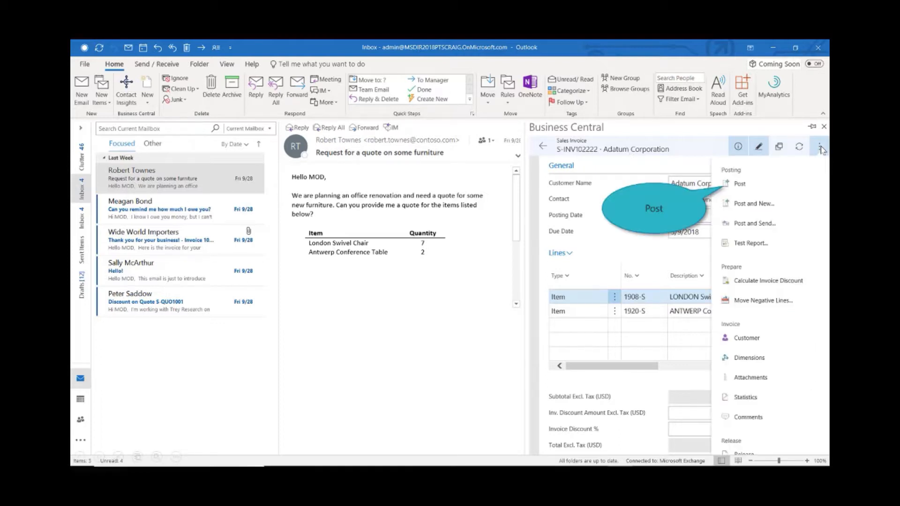
{"action": "left_click", "coordinate": [739, 185]}
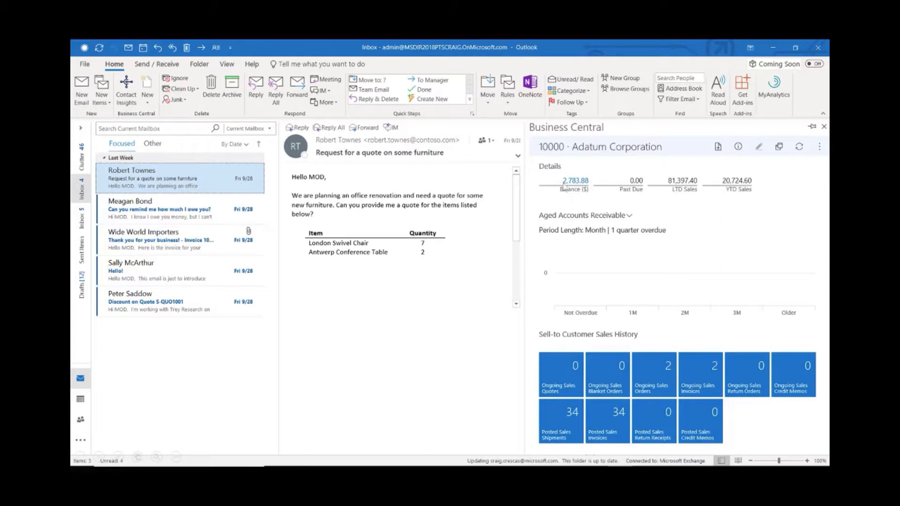
{"action": "left_click", "coordinate": [585, 181]}
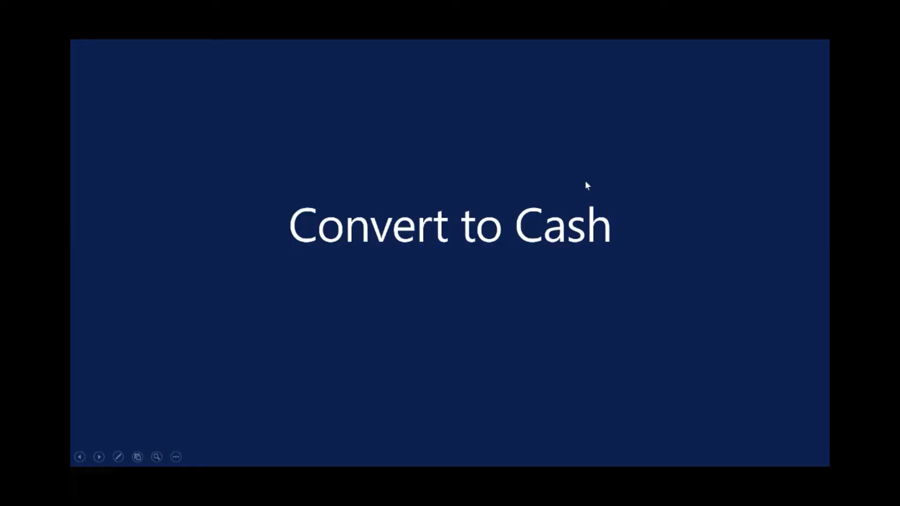
{"action": "left_click", "coordinate": [585, 182]}
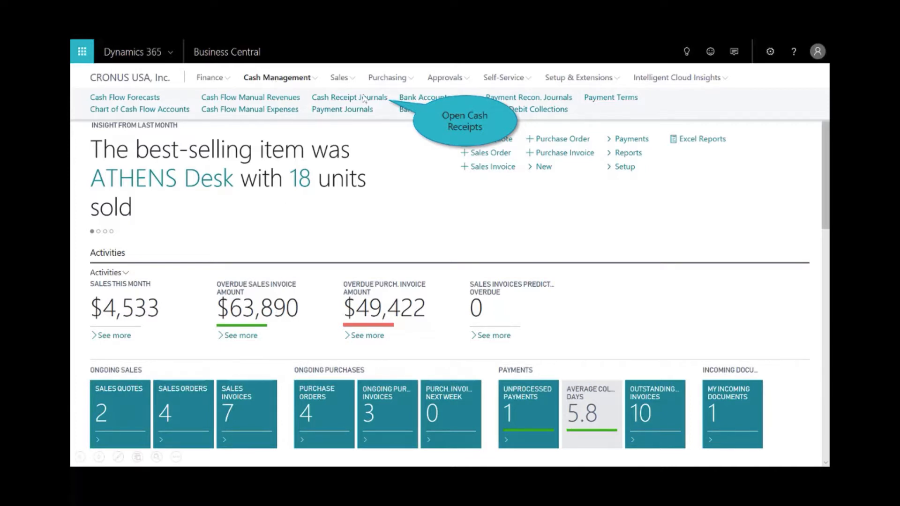
Open the GENERAL cash receipt journal batch in Business Central and apply Adatum Corporation's payment line to its posted invoice.
{"action": "left_click", "coordinate": [389, 104]}
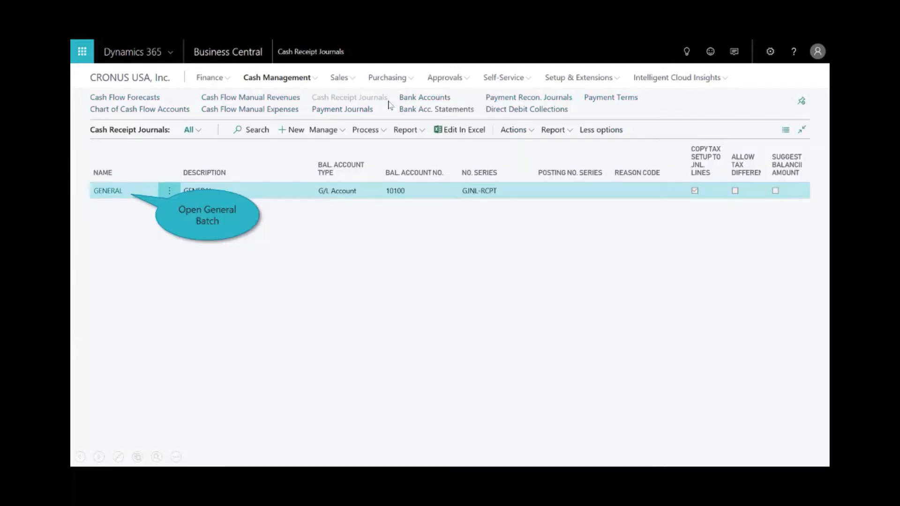
{"action": "left_click", "coordinate": [109, 194]}
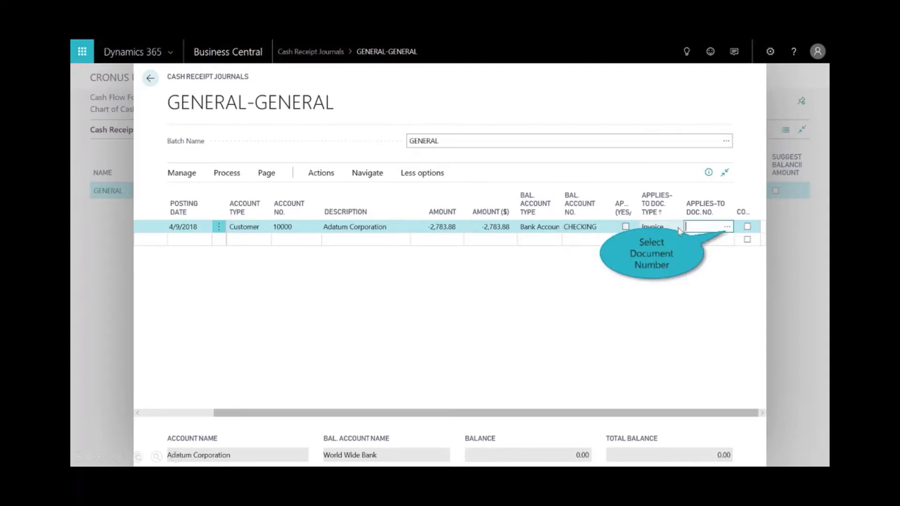
{"action": "left_click", "coordinate": [727, 227]}
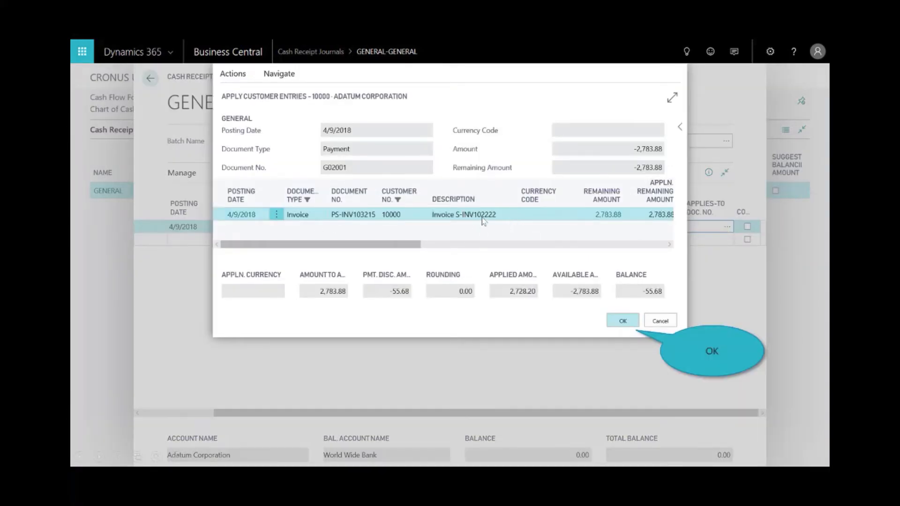
{"action": "left_click", "coordinate": [618, 321]}
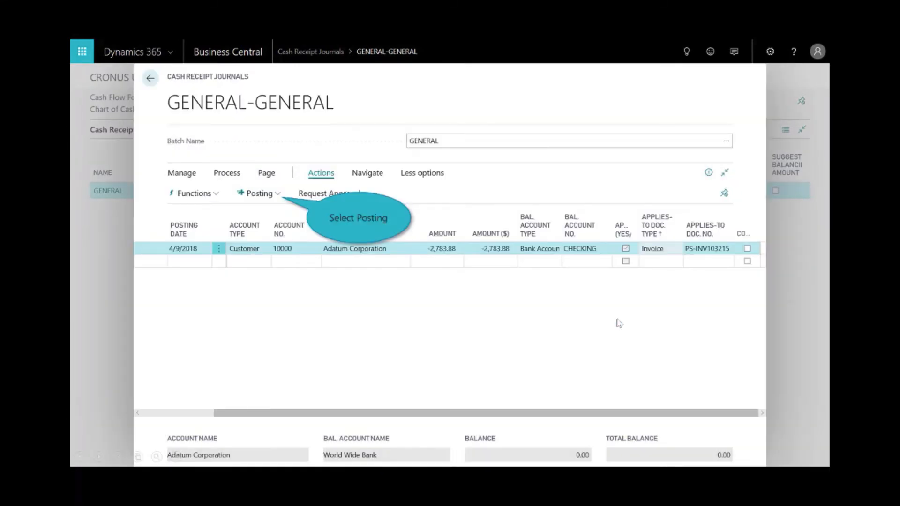
Preview the posting of the cash receipt journal, review its G/L entries and close the preview.
{"action": "left_click", "coordinate": [263, 195]}
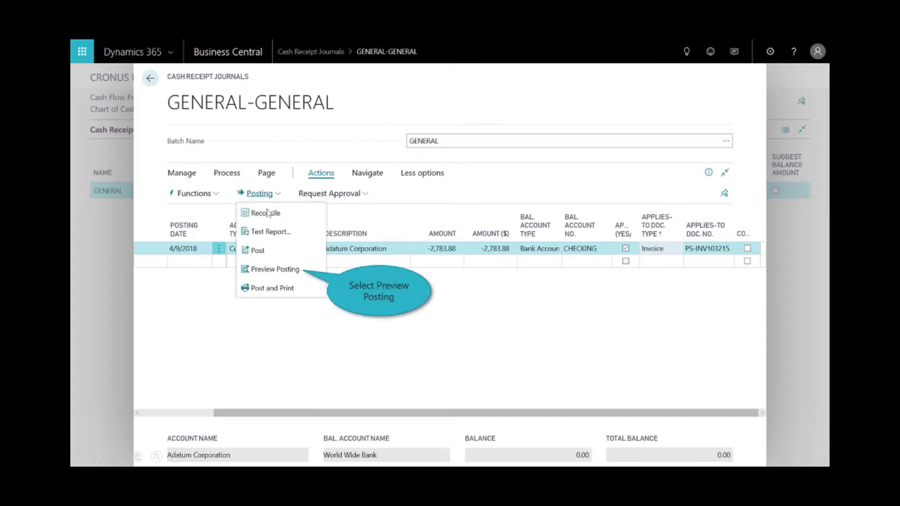
{"action": "left_click", "coordinate": [272, 271]}
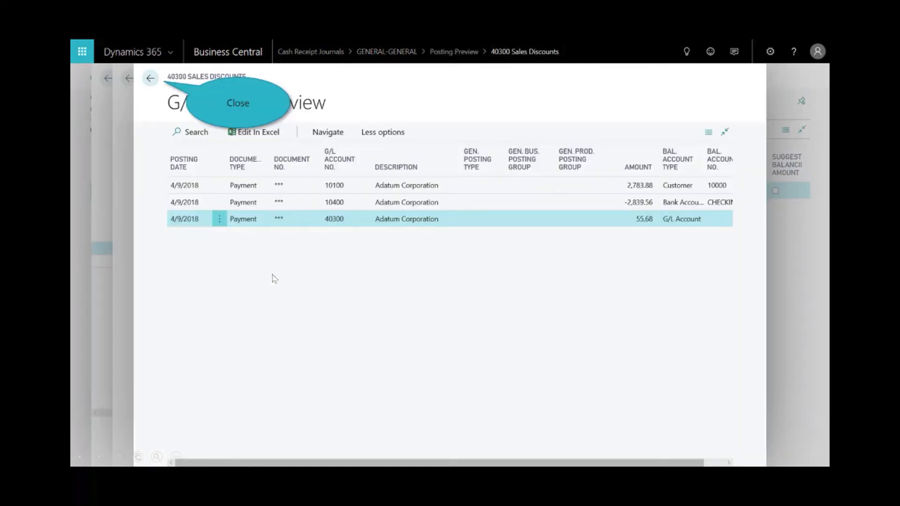
{"action": "left_click", "coordinate": [150, 78]}
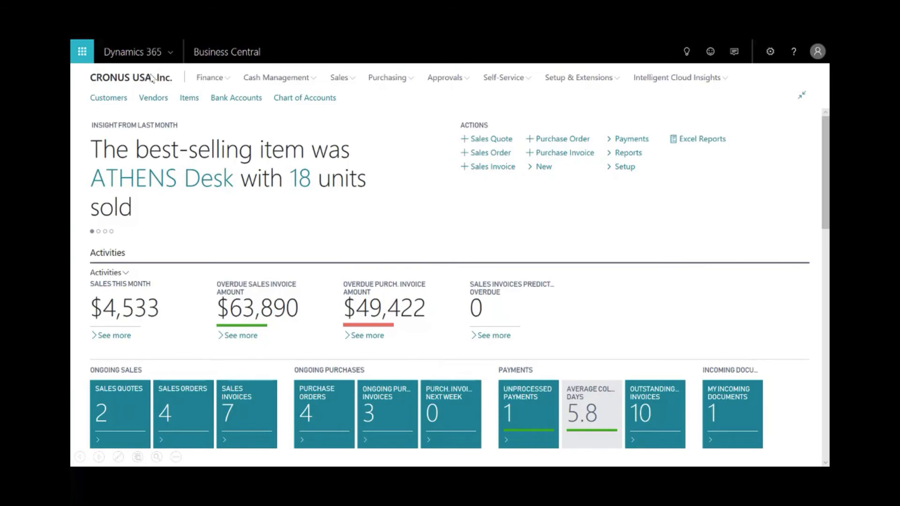
{"action": "left_click", "coordinate": [151, 74]}
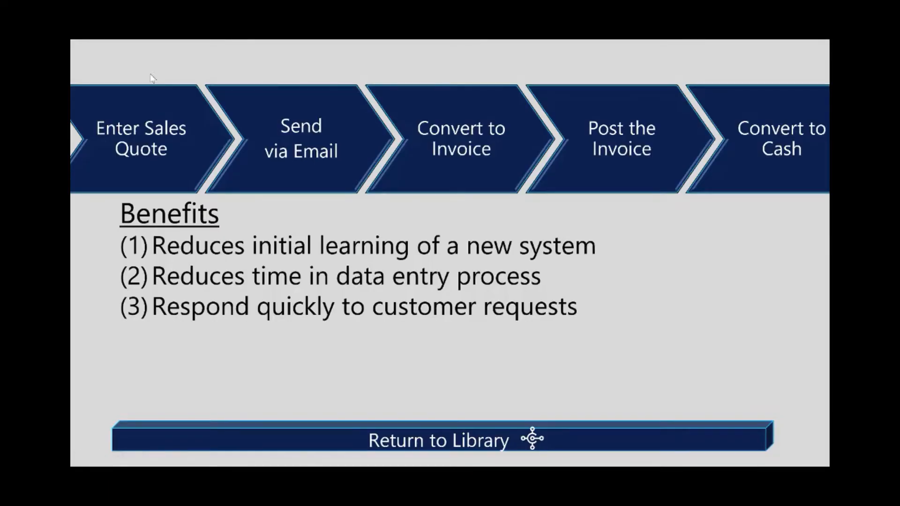